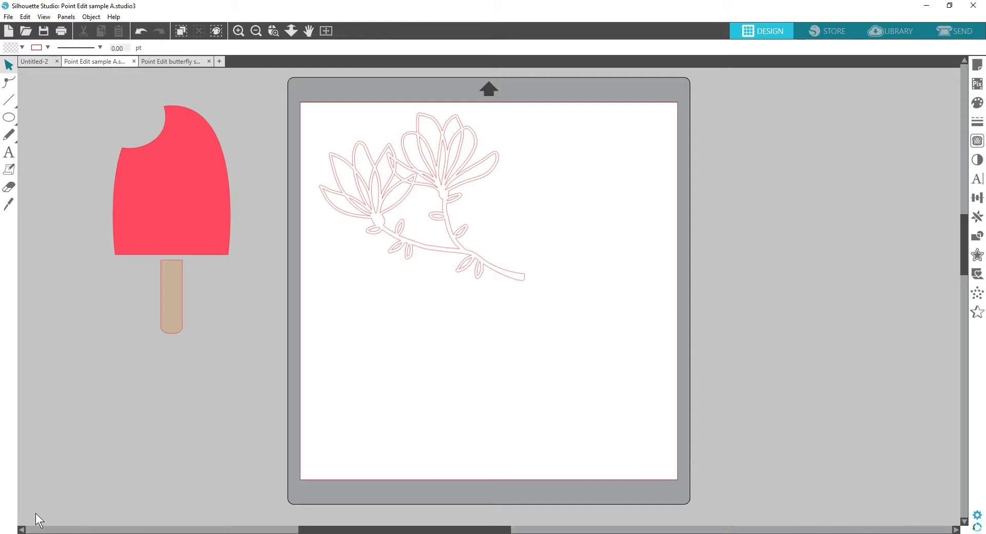
Step: Put the magnolia design into Point Edit mode and move the Point Editing panel left
left_click(9, 83)
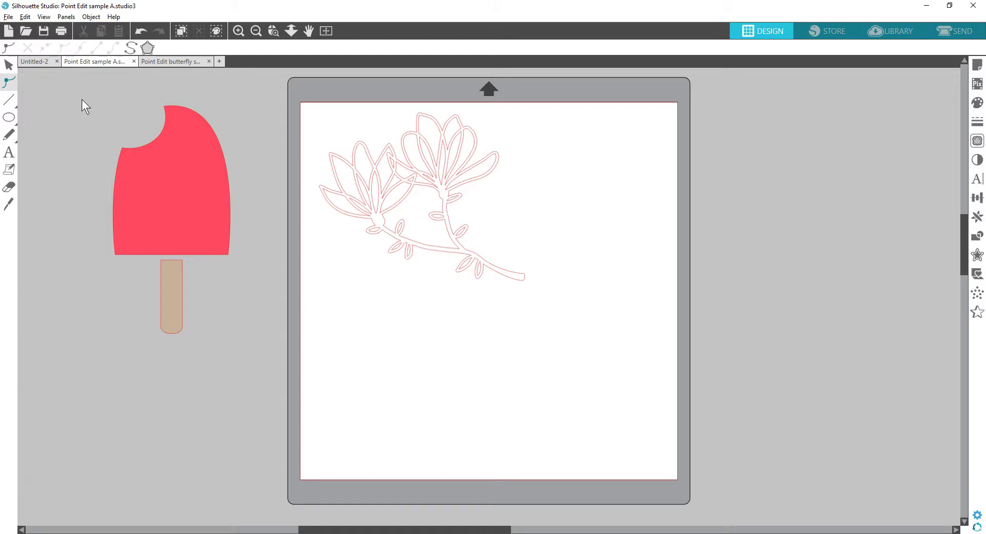
key("v")
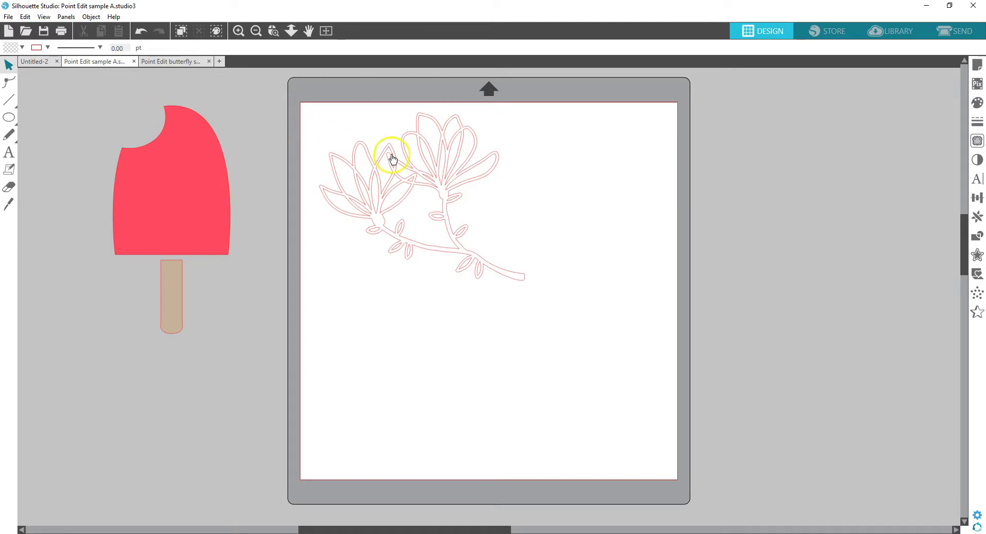
left_click(409, 165)
double_click(408, 166)
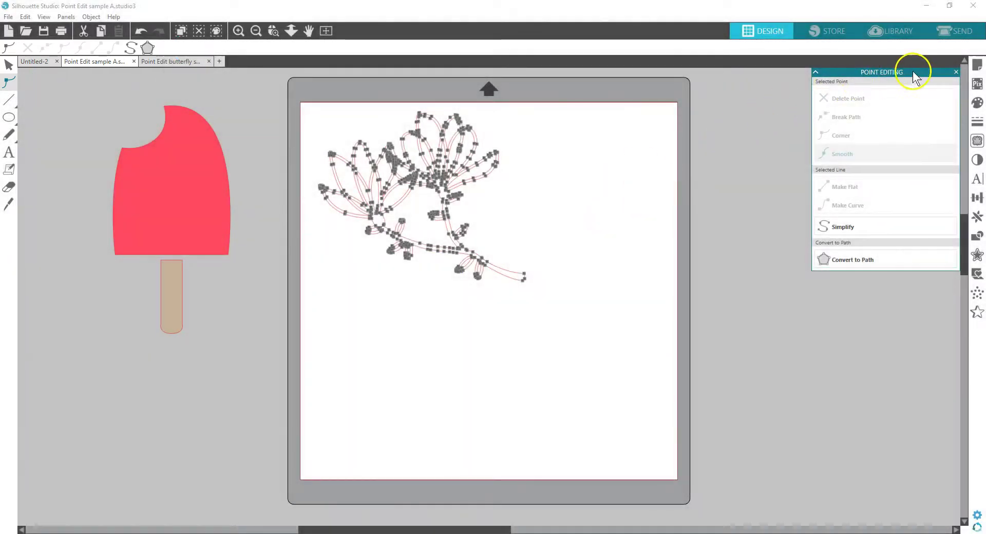
left_click_drag(913, 72, 205, 82)
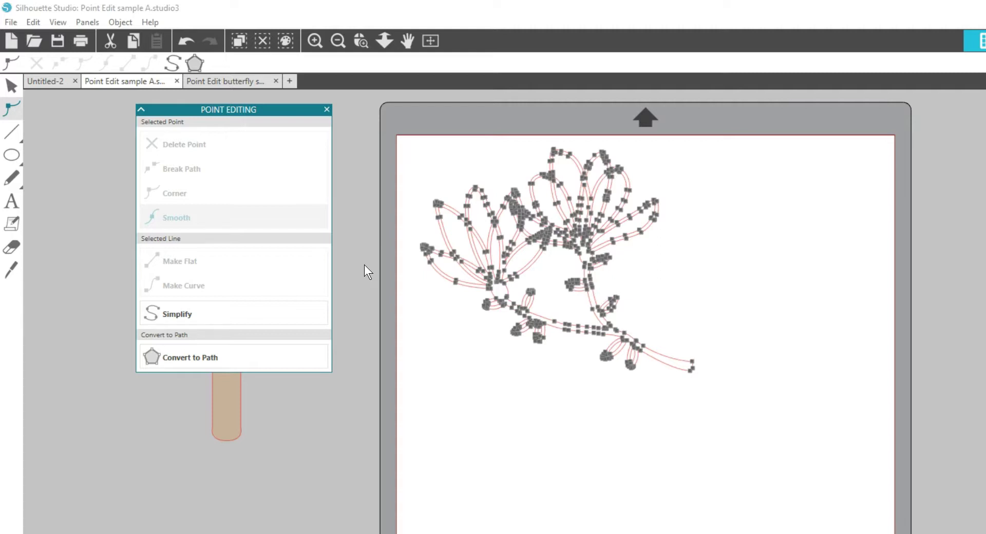
Step: Frame the whole magnolia in view and Simplify its path to far fewer nodes
left_click(388, 45)
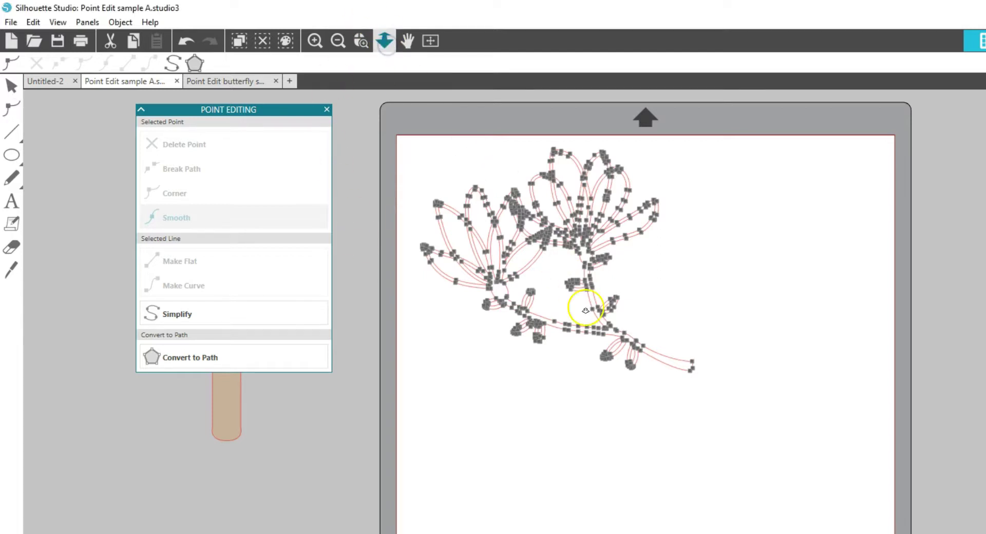
left_click_drag(578, 302, 586, 381)
key("space")
left_click_drag(635, 208, 713, 292)
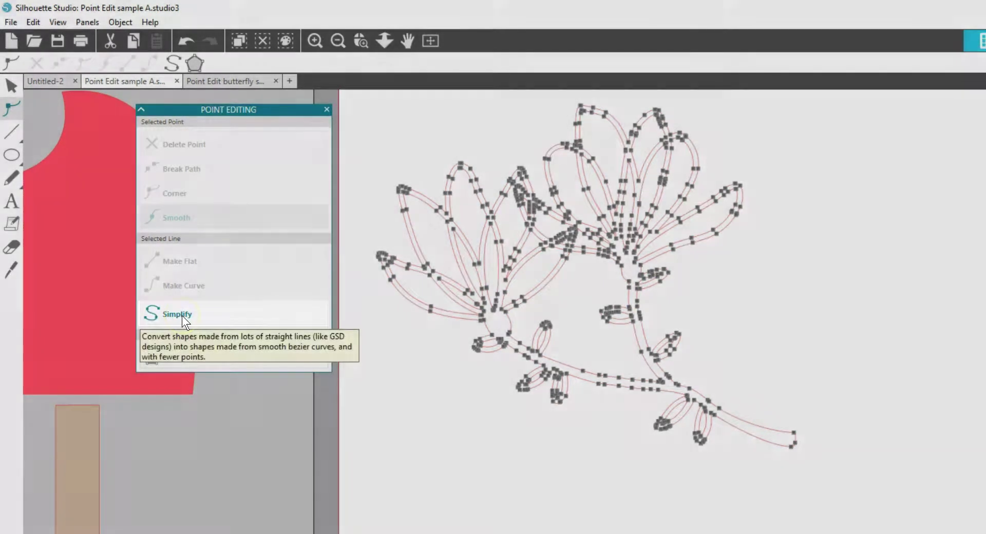
left_click(182, 316)
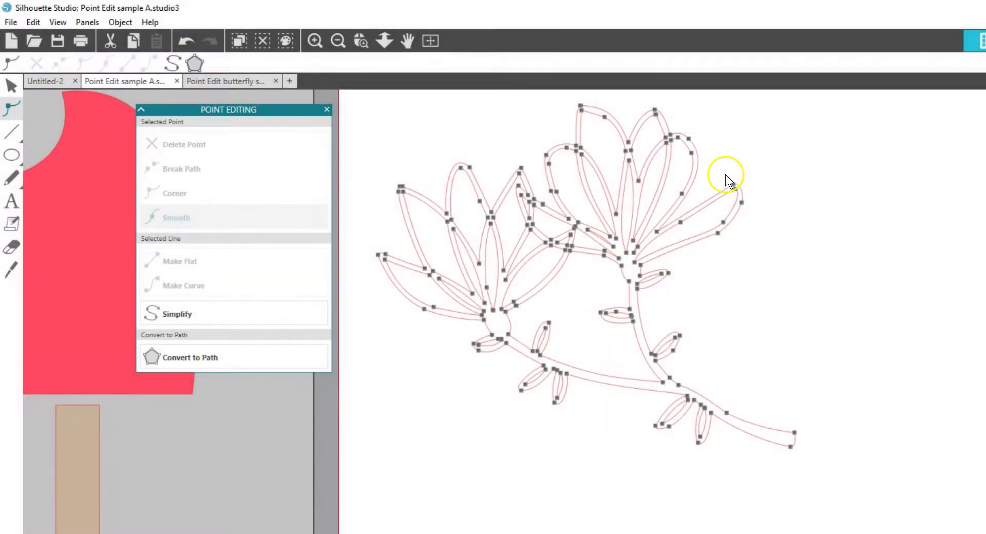
Step: Delete a magnolia petal point, then undo to restore it
left_click(697, 181)
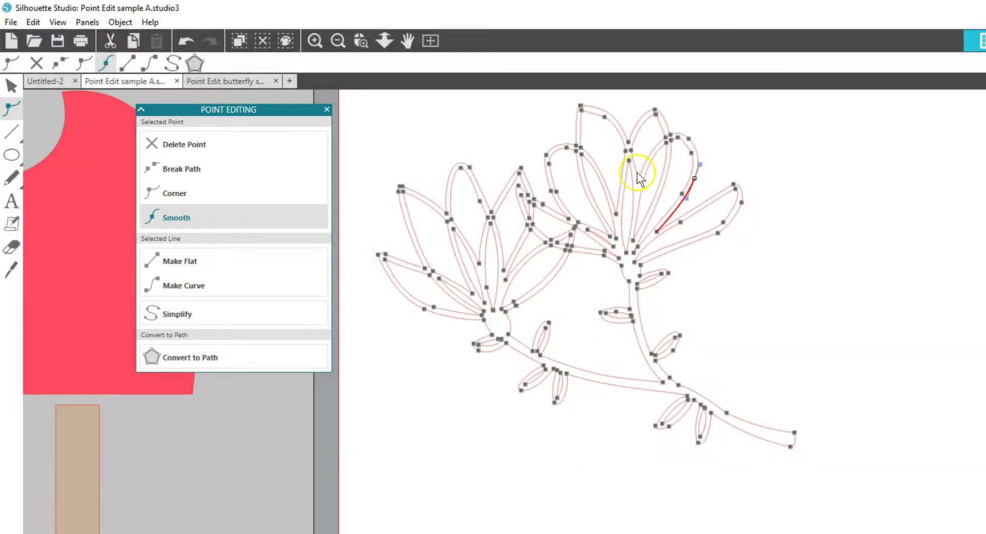
left_click(152, 143)
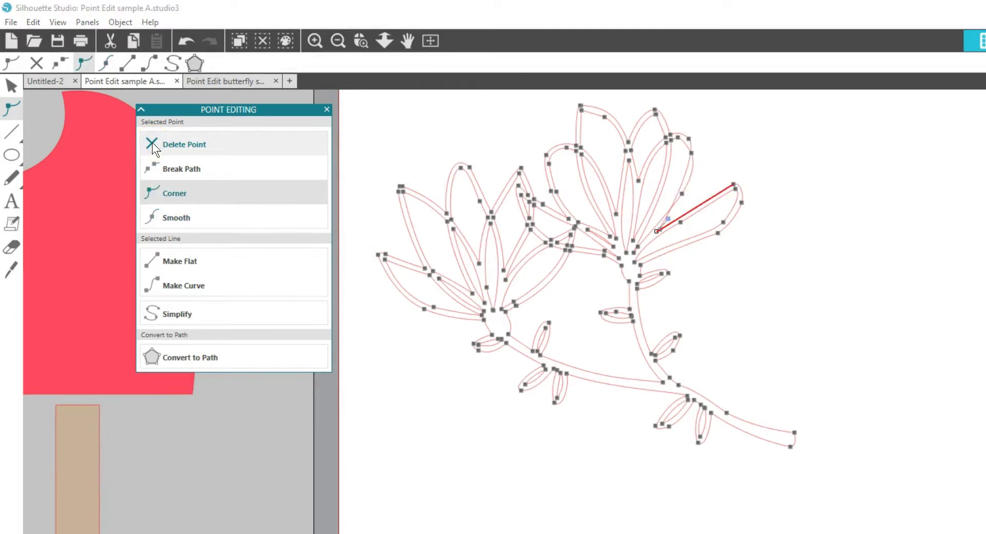
key("ctrl+z")
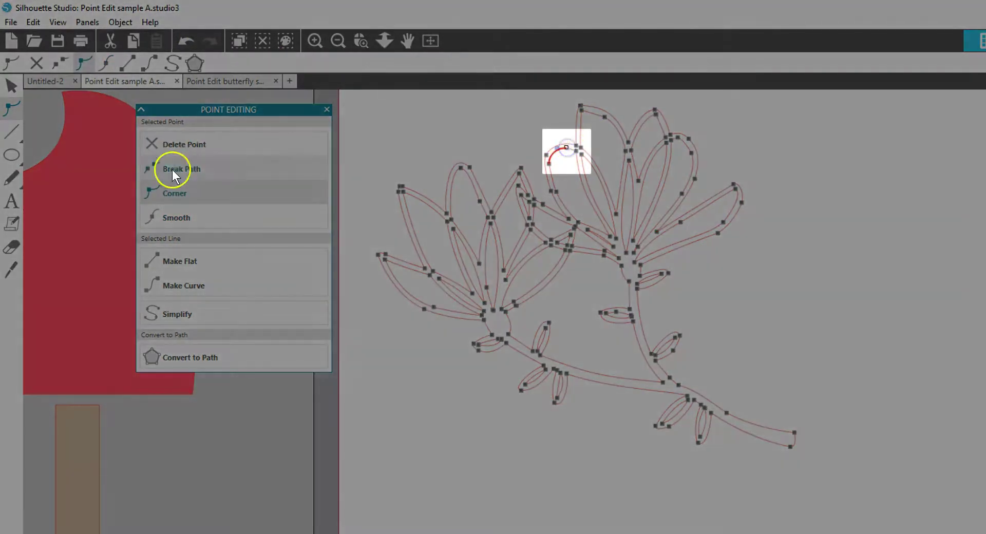
Step: Zoom in and pull the curled petal tip's handle inward to tighten its curve
left_click(567, 148)
left_click(563, 163)
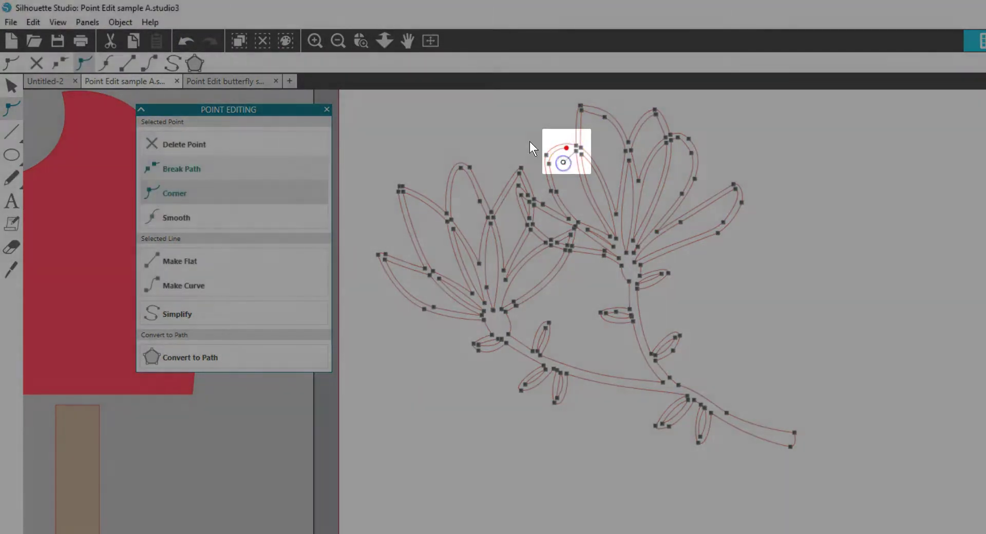
left_click(384, 40)
left_click_drag(539, 164, 541, 224)
scroll(571, 208, "down", 3)
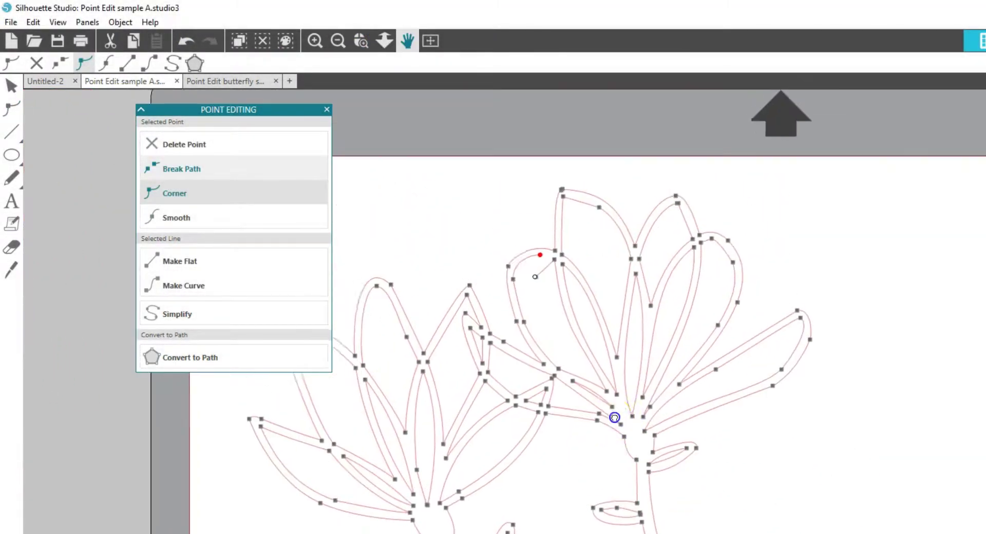
scroll(699, 97, "up", 3)
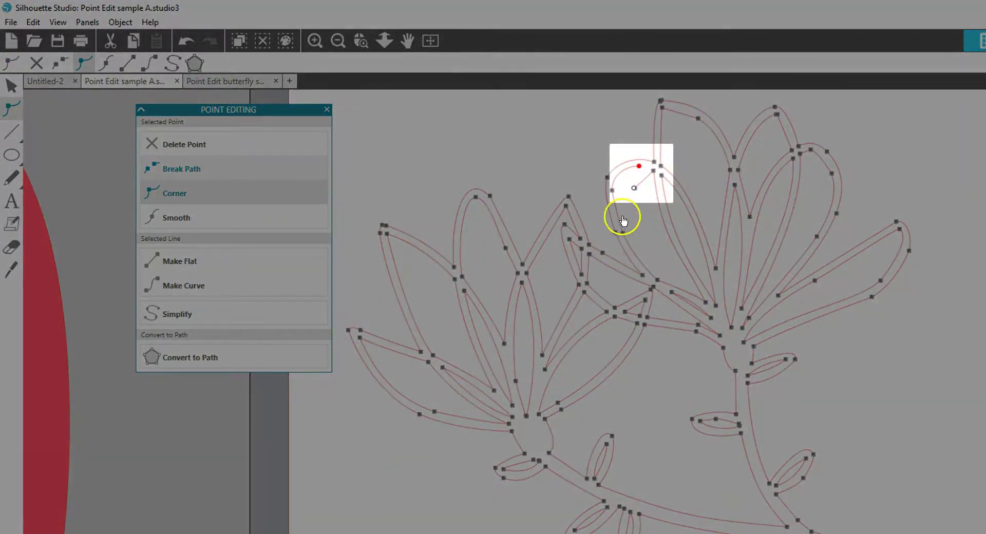
left_click(634, 188)
left_click_drag(635, 190, 642, 180)
left_click(644, 191)
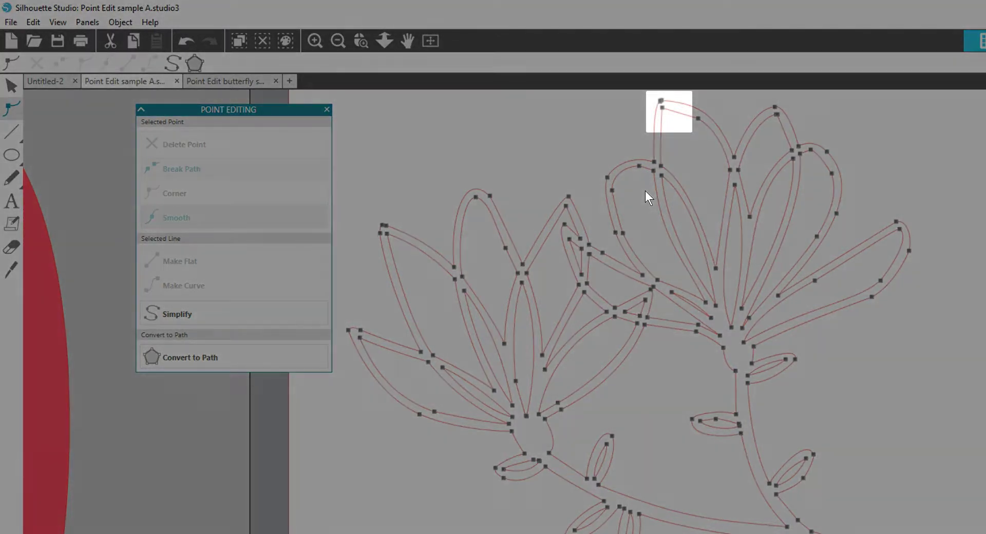
Step: Convert the flat segment at the upper petal tip to a curve and select its node
left_click(662, 108)
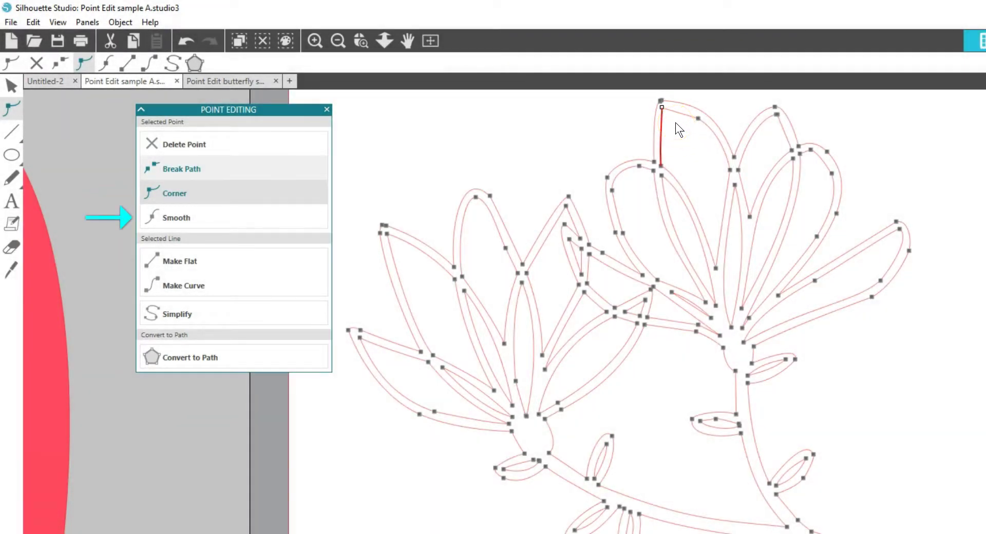
left_click(612, 191)
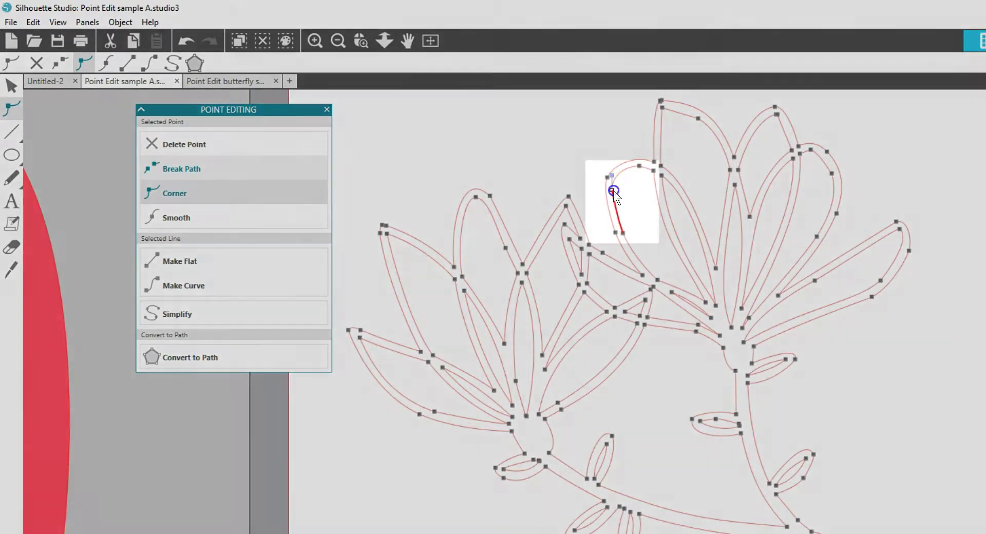
left_click(635, 175)
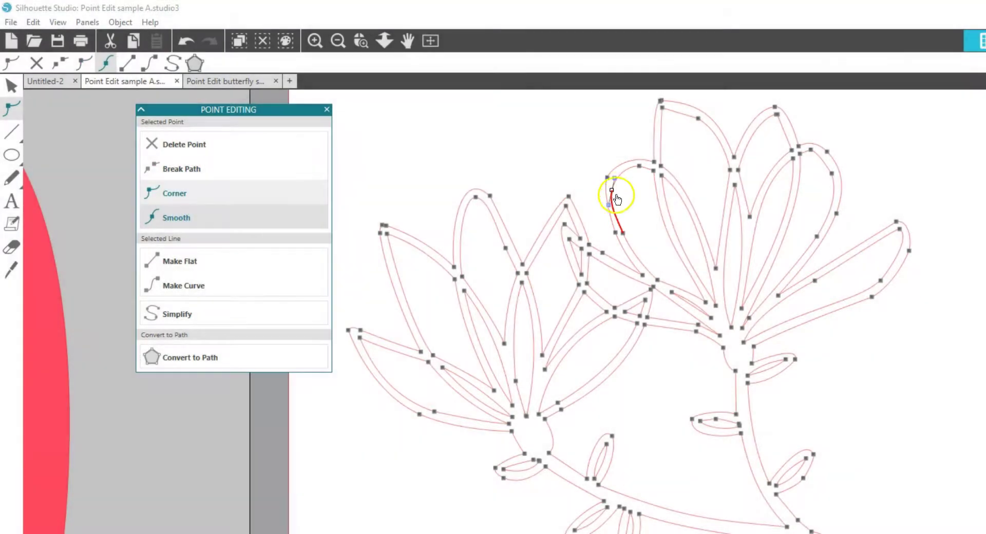
left_click(612, 199)
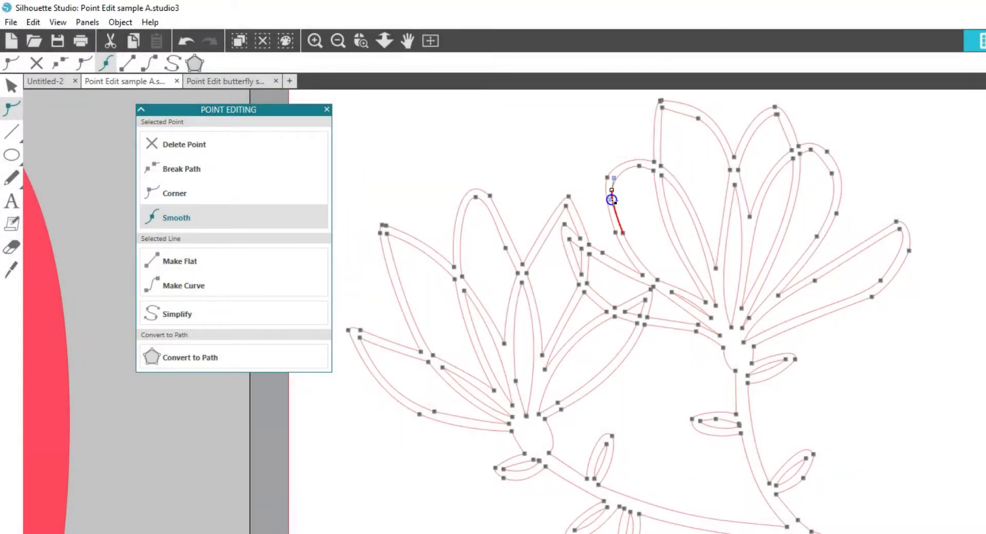
left_click(617, 208)
left_click(626, 207)
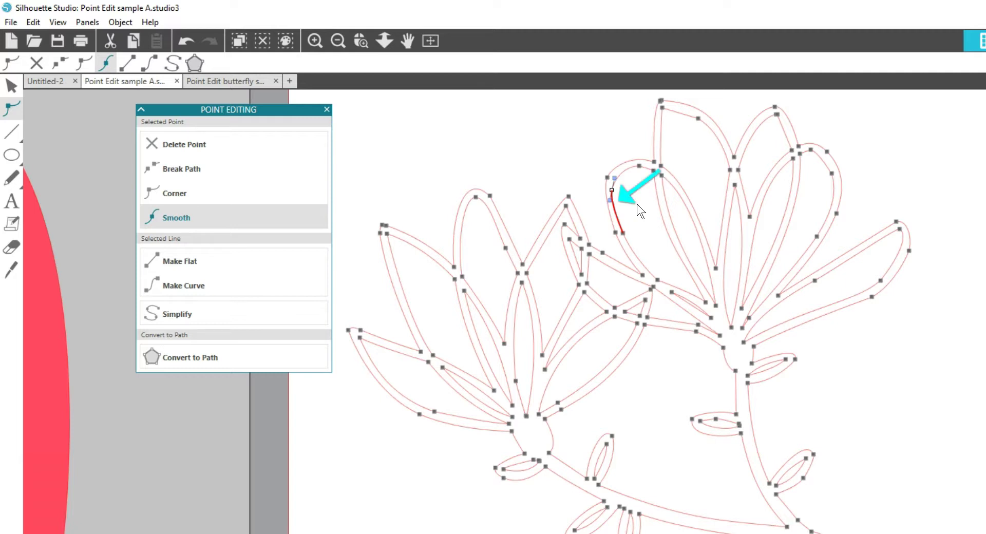
left_click(626, 211)
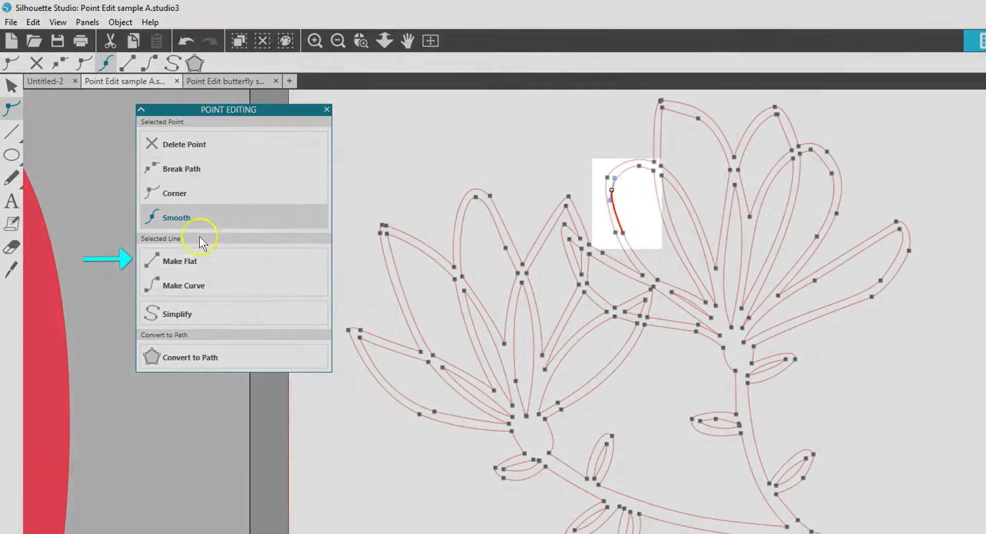
left_click(177, 260)
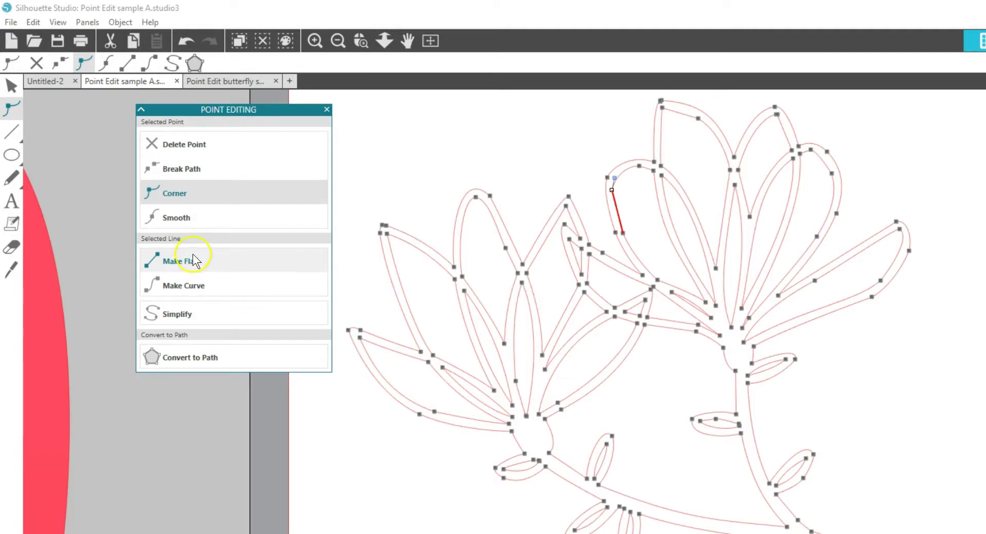
left_click(180, 285)
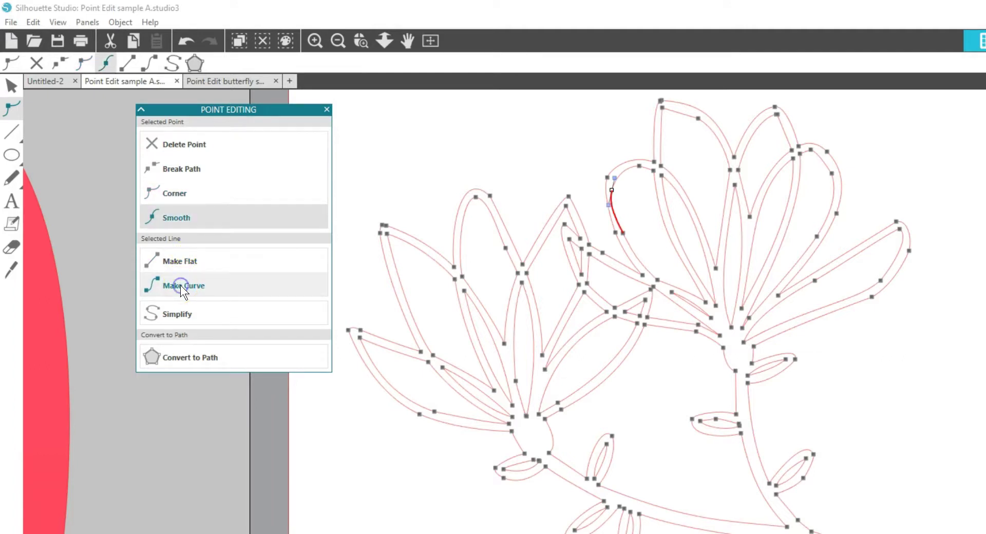
left_click(609, 205)
left_click(612, 204)
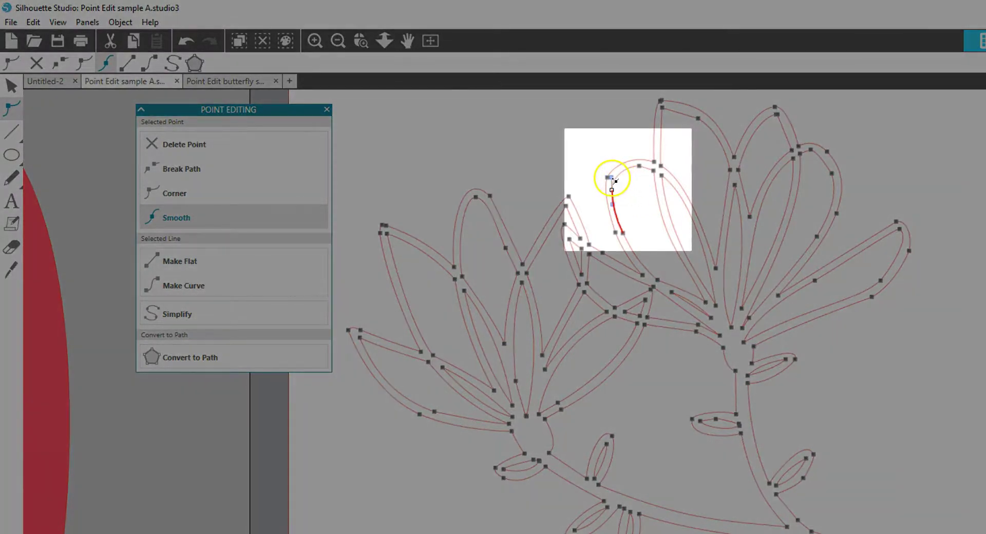
Step: Drag the petal edge's node handles into a fuller, smoother curve, then exit point editing
mouse_move(608, 177)
left_mouse_down()
mouse_move(642, 147)
mouse_move(627, 187)
mouse_move(575, 154)
mouse_move(587, 201)
mouse_move(625, 184)
mouse_move(607, 174)
mouse_move(623, 183)
mouse_move(614, 159)
mouse_move(635, 130)
mouse_move(615, 179)
left_mouse_up()
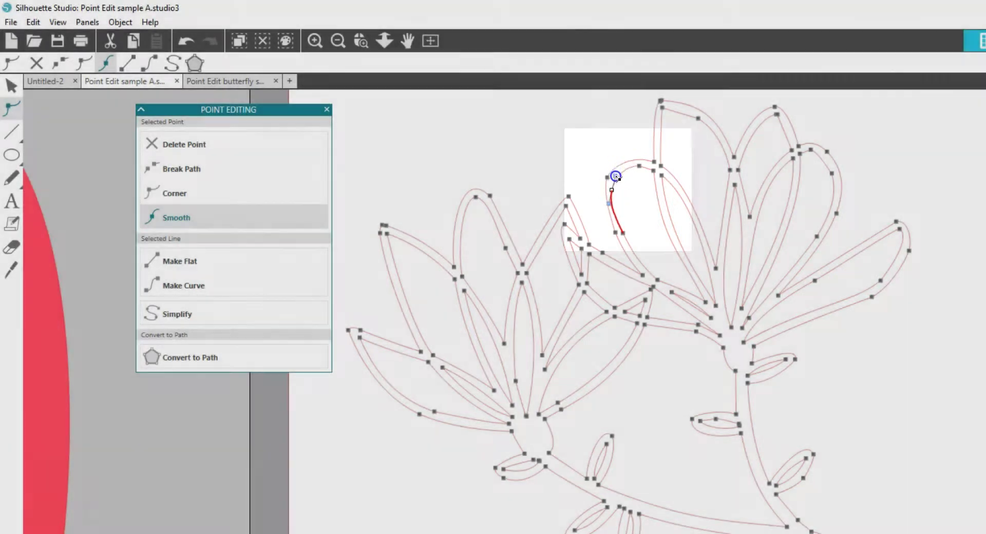
left_click(622, 232)
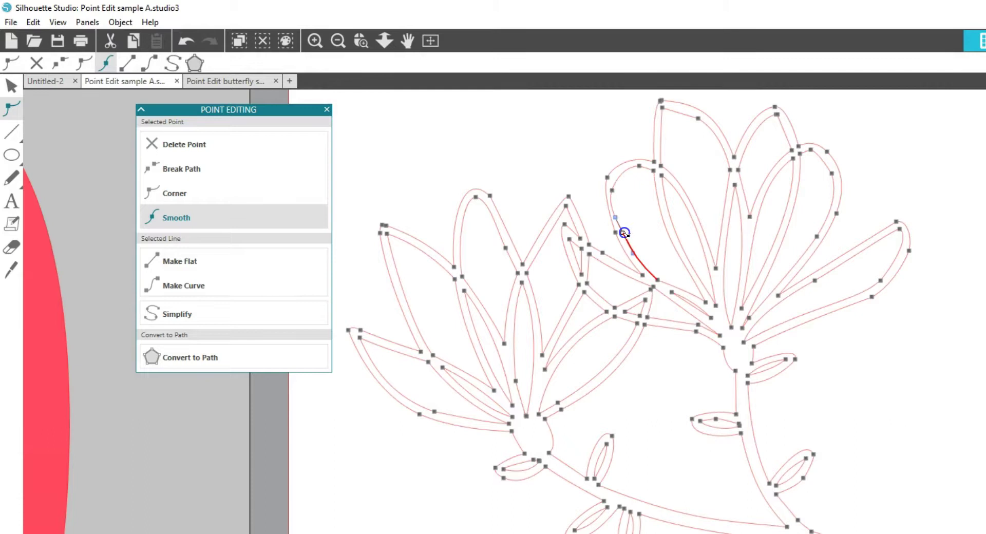
mouse_move(613, 209)
left_mouse_down()
mouse_move(616, 219)
mouse_move(612, 201)
left_mouse_up()
left_click(611, 189)
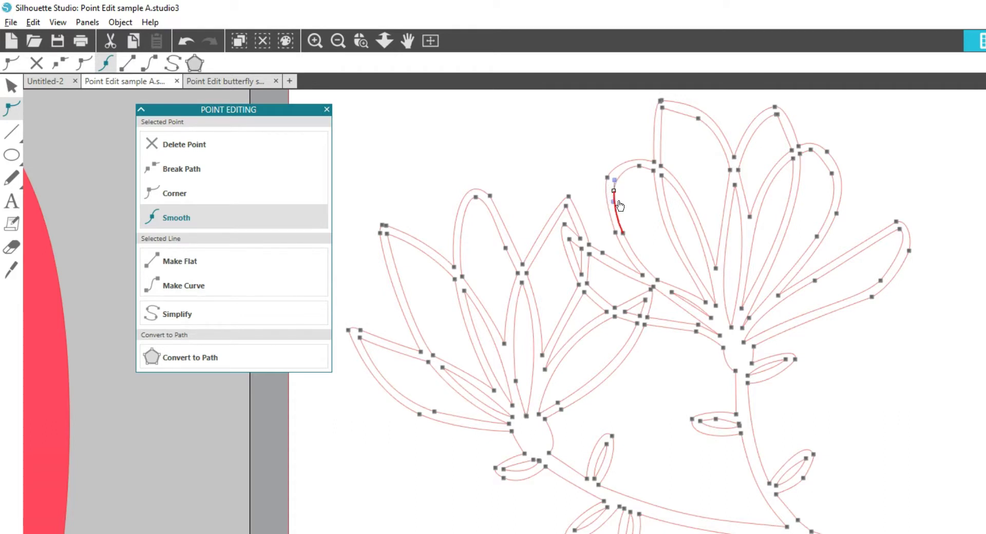
left_click(571, 153)
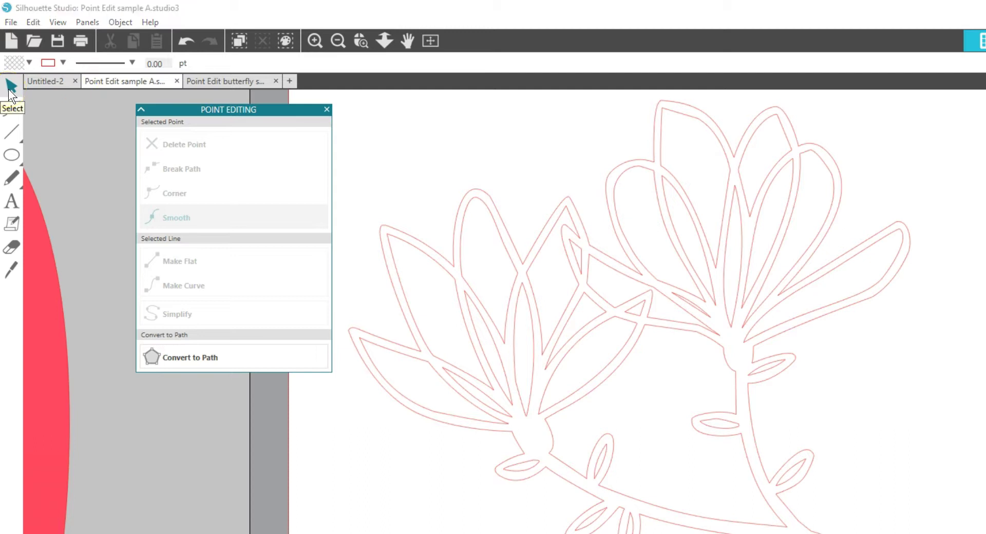
left_click(32, 102)
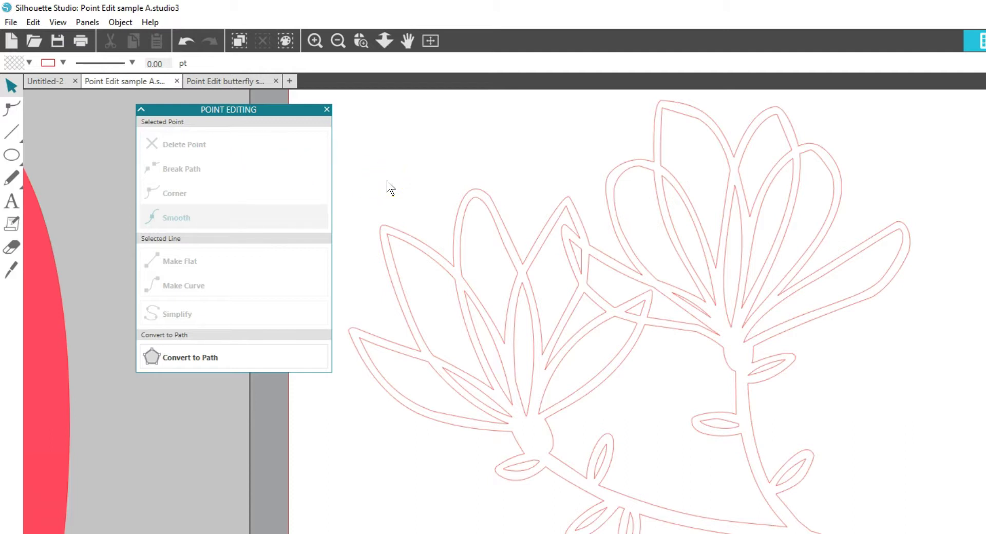
Step: On the butterfly sample, move the panel aside and point-edit the yellow AFTER butterfly
left_click(218, 81)
left_click_drag(268, 111, 198, 171)
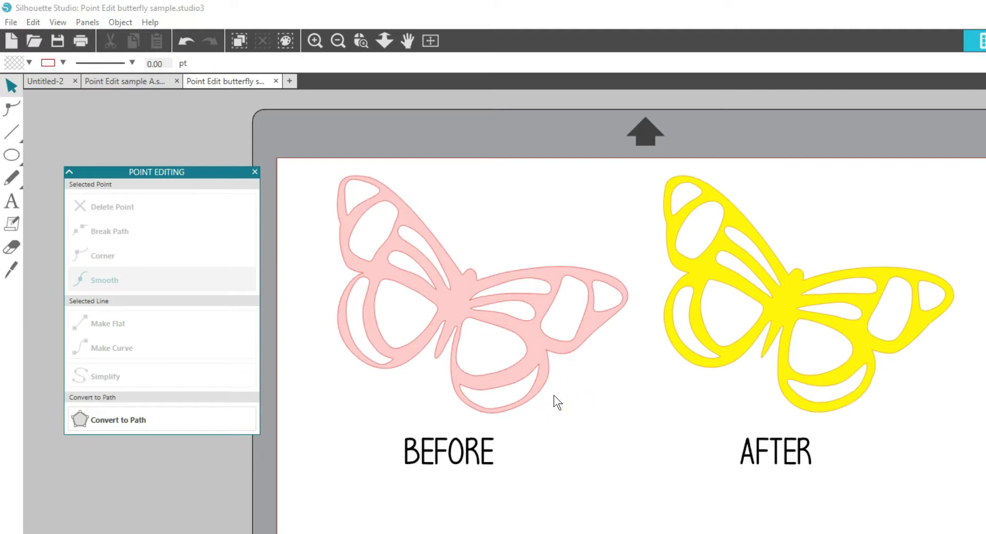
left_click(794, 271)
double_click(794, 271)
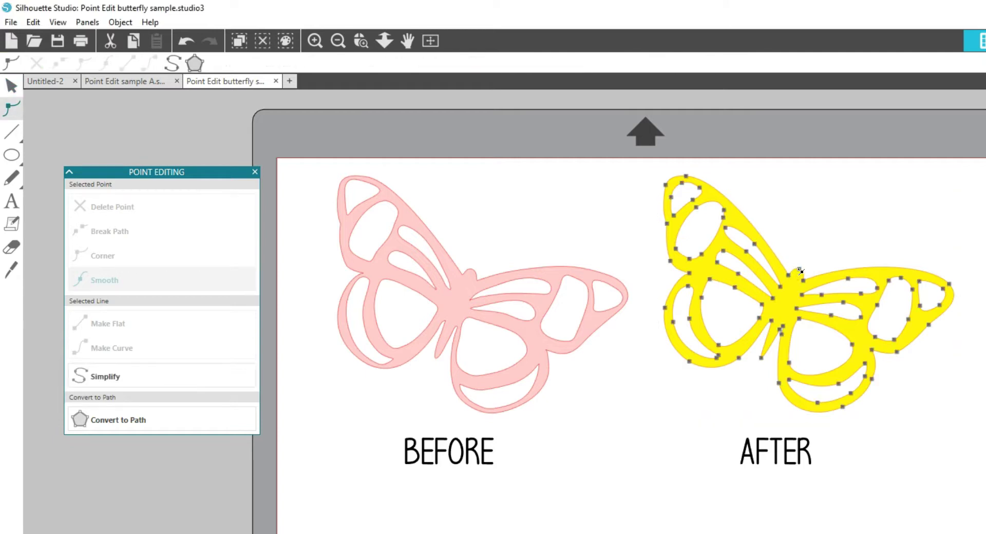
Step: Nudge the butterfly's top-centre node slightly left, then return to Point Edit sample A
left_click(799, 269)
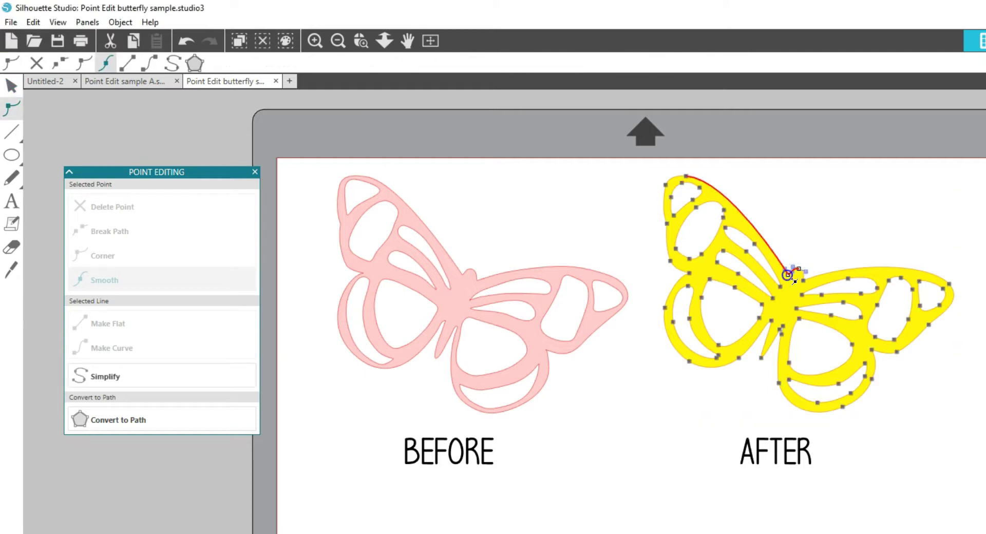
left_click(821, 249)
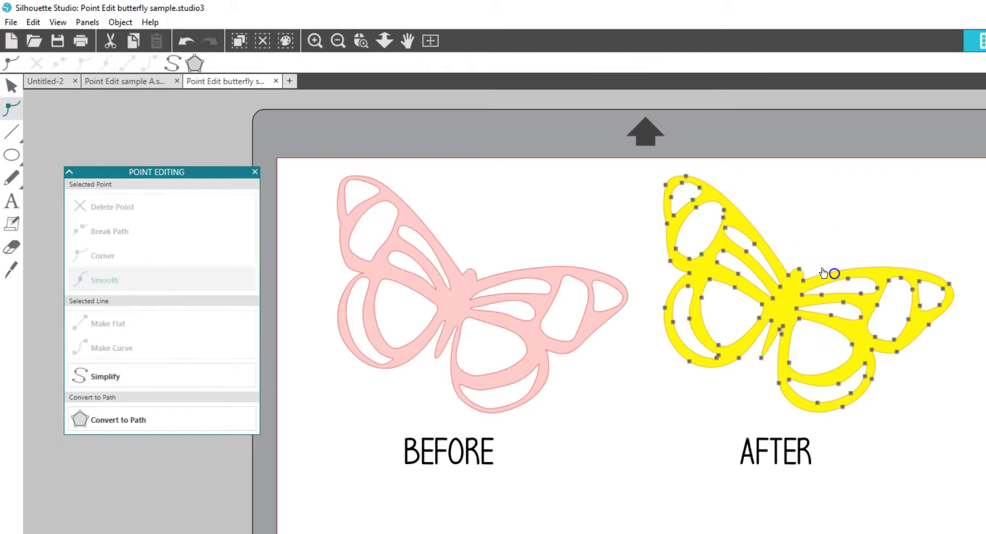
left_click(799, 270)
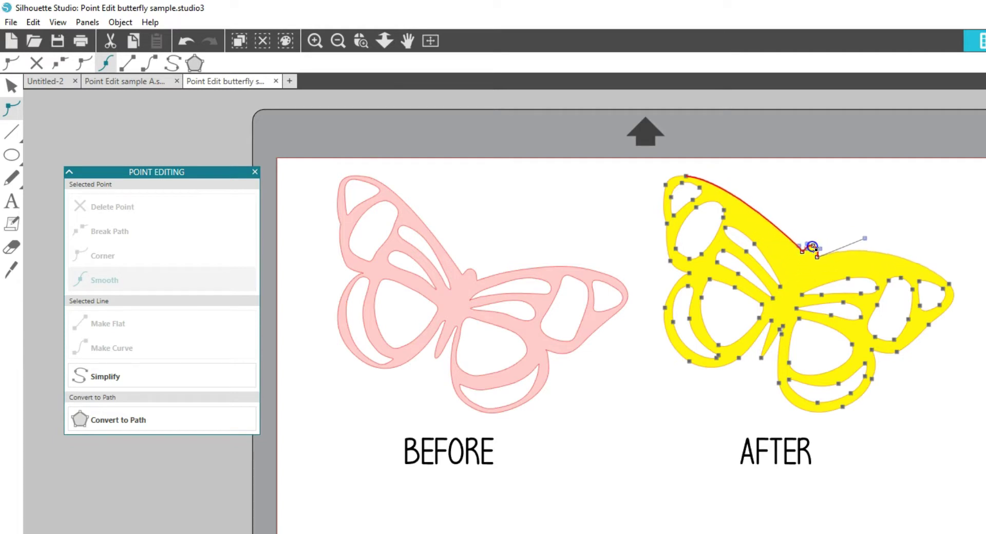
left_click_drag(799, 271, 797, 271)
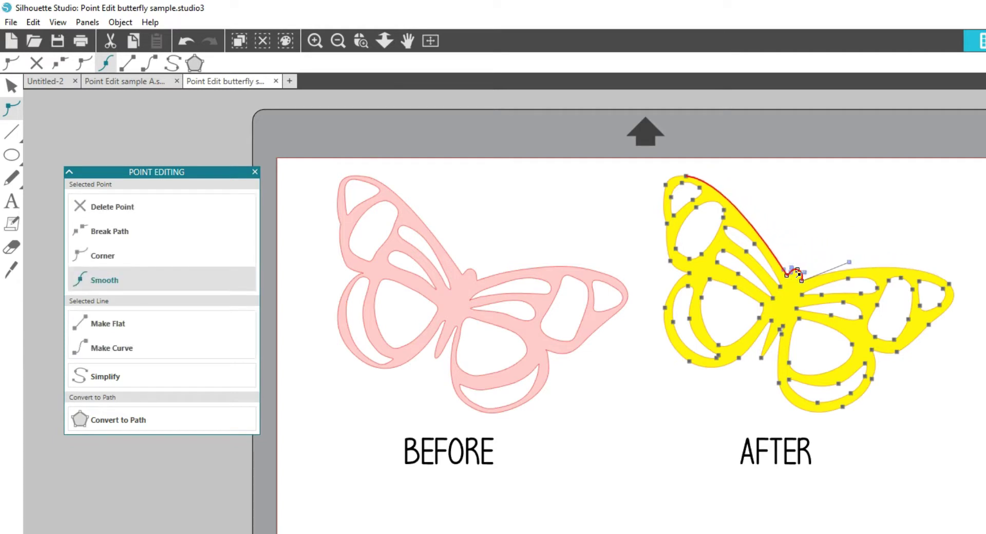
left_click(823, 232)
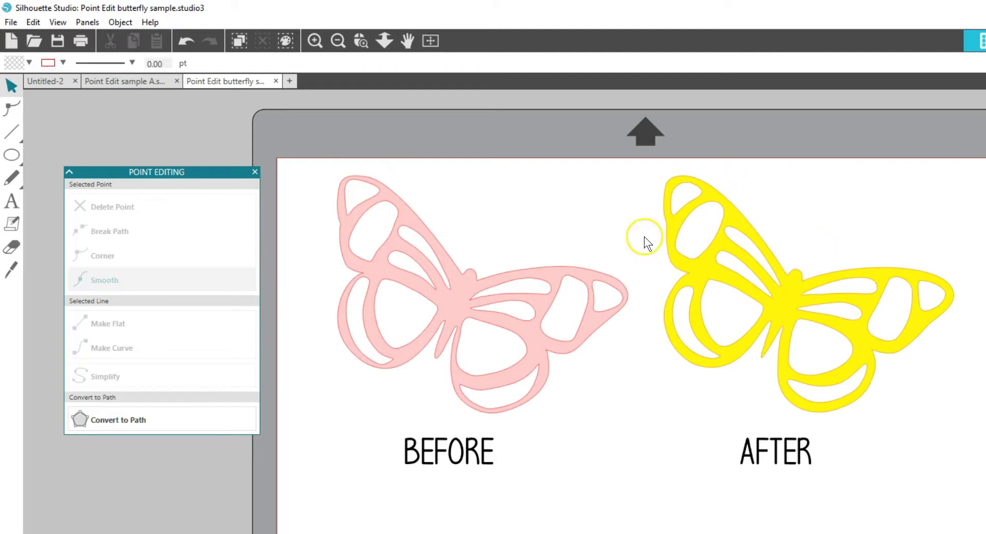
left_click(117, 82)
Step: Move the flower off the mat and bring the red popsicle shape on, zoomed in
left_click_drag(441, 262, 154, 521)
left_click_drag(267, 200, 546, 215)
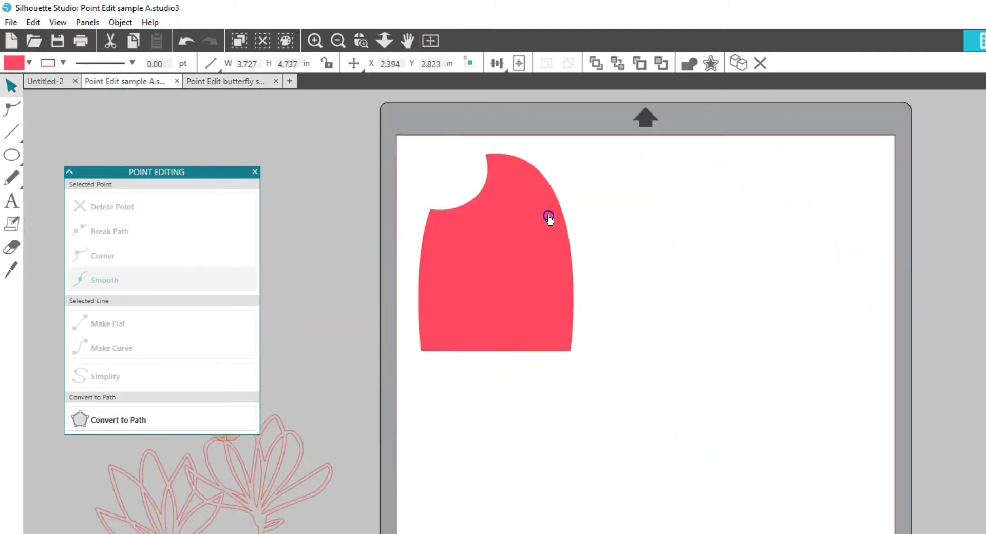
left_click(382, 41)
scroll(484, 265, "down", 3)
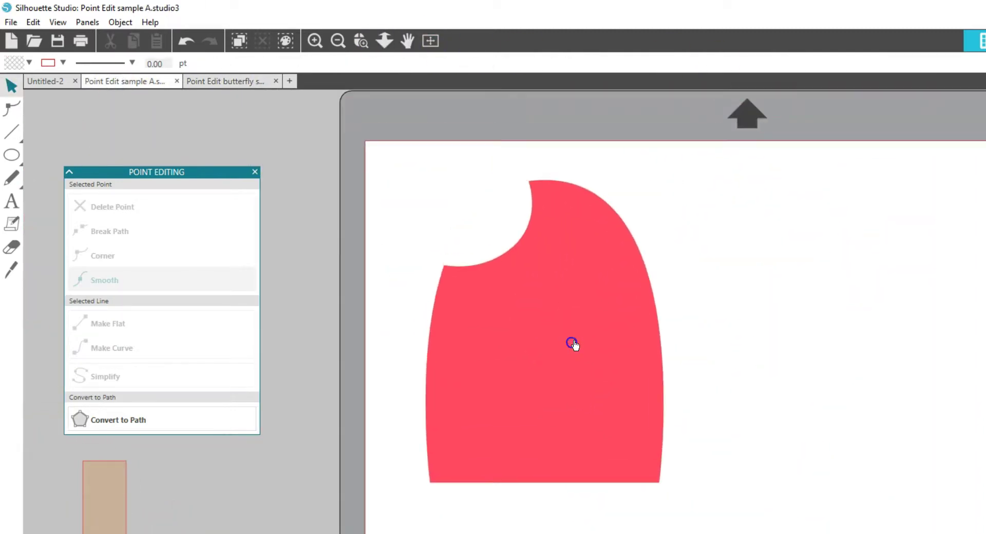
left_click_drag(200, 171, 833, 185)
Step: Set the bite notch nodes to Corner and drag their handles into rounded scallops
double_click(484, 257)
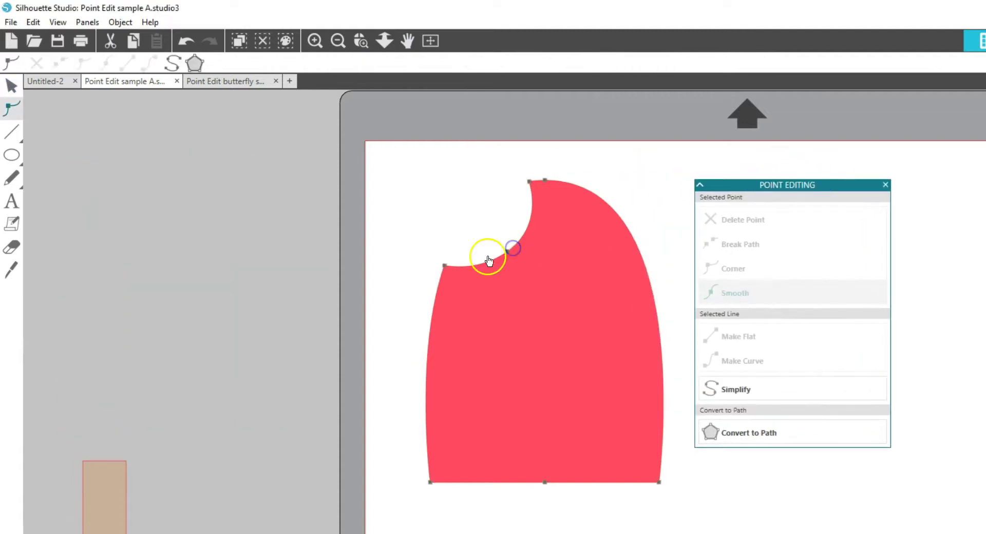
left_click(474, 252)
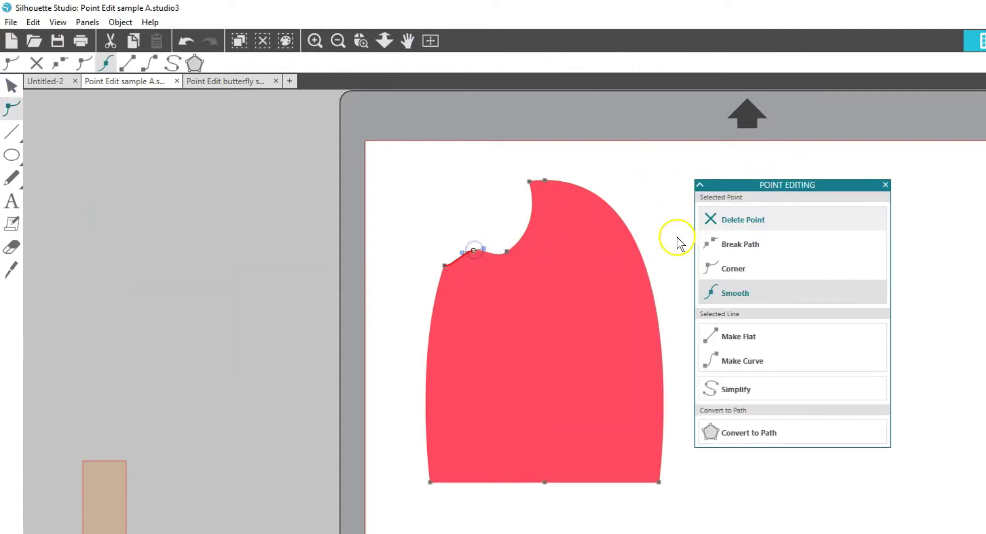
left_click(733, 268)
left_click(514, 214)
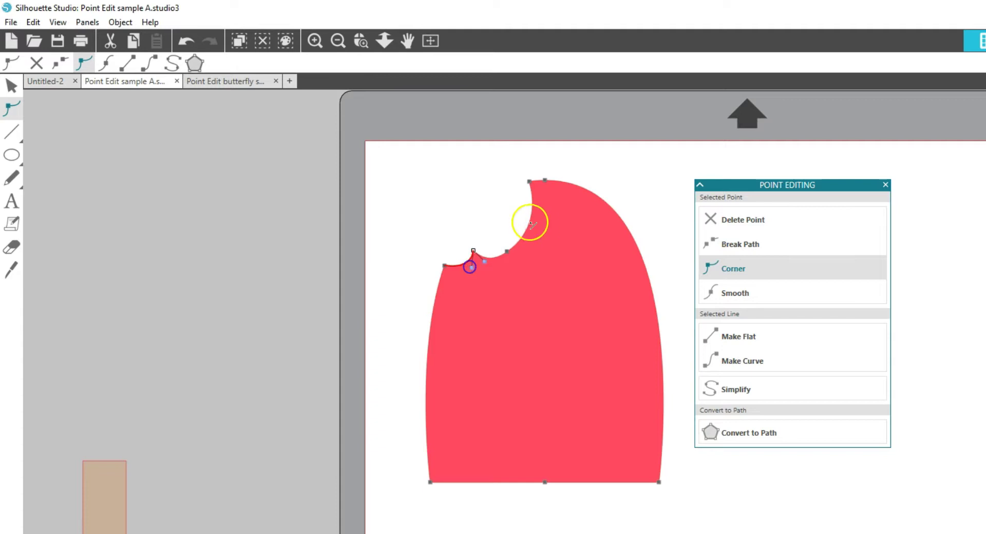
left_click(718, 268)
left_click_drag(521, 197, 498, 257)
left_click_drag(514, 214, 517, 209)
left_click_drag(473, 250, 471, 275)
Step: Simplify the red shape's path, finish point editing and fit the mat to the window
left_click(520, 240)
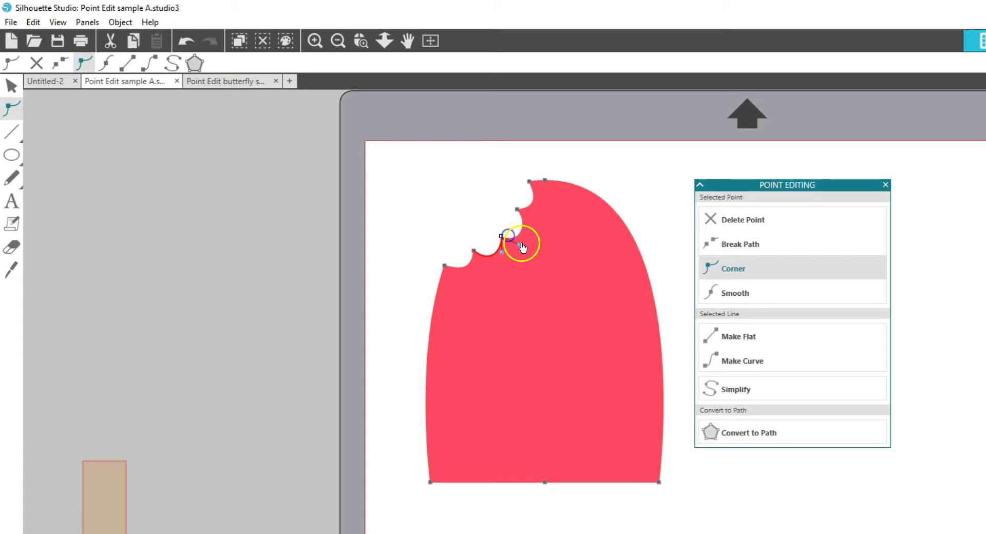
left_click(709, 388)
left_click(670, 257)
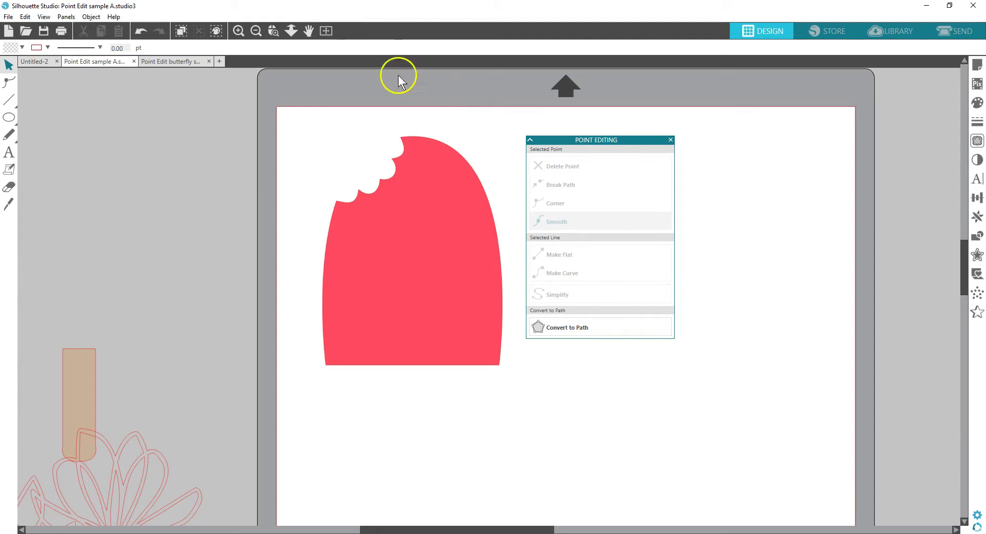
left_click(326, 32)
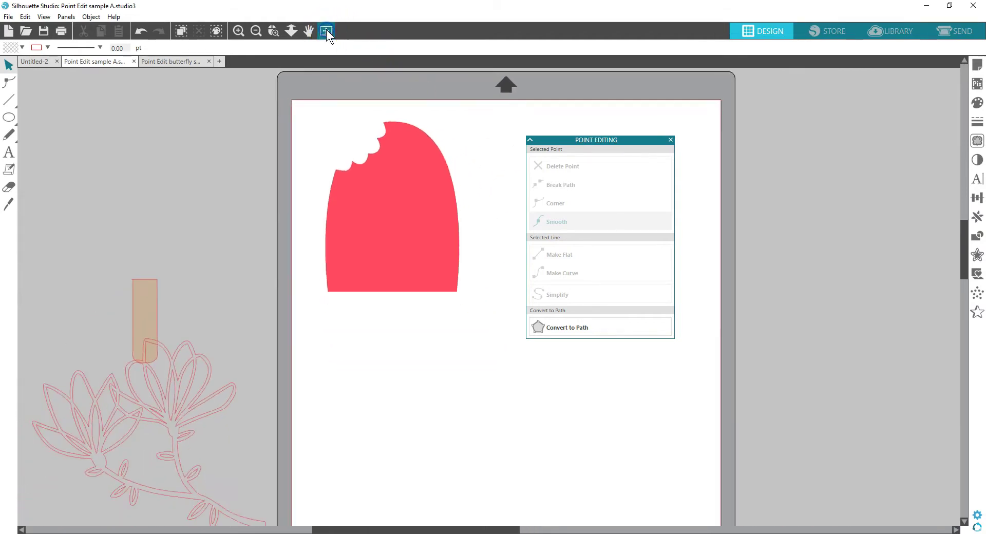